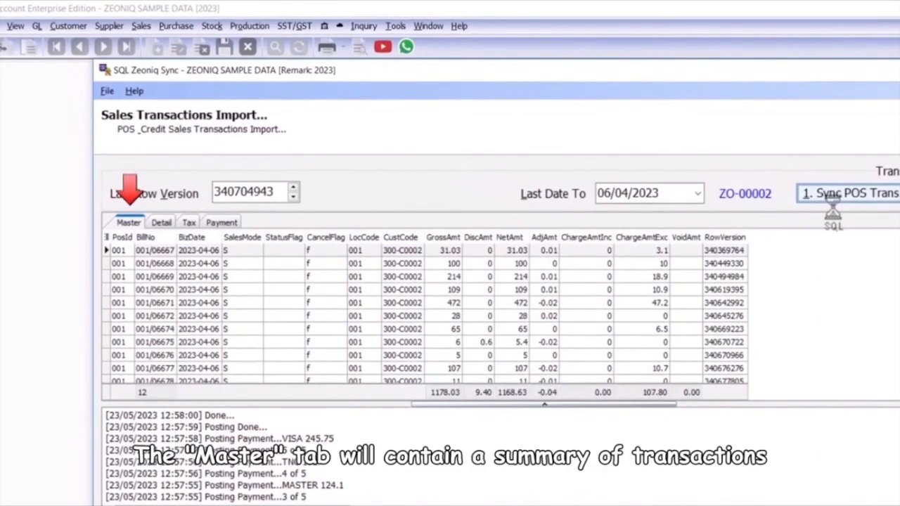
Review the itemized details, tax and payment records of the imported POS sales transactions
{"action": "left_click", "coordinate": [162, 223]}
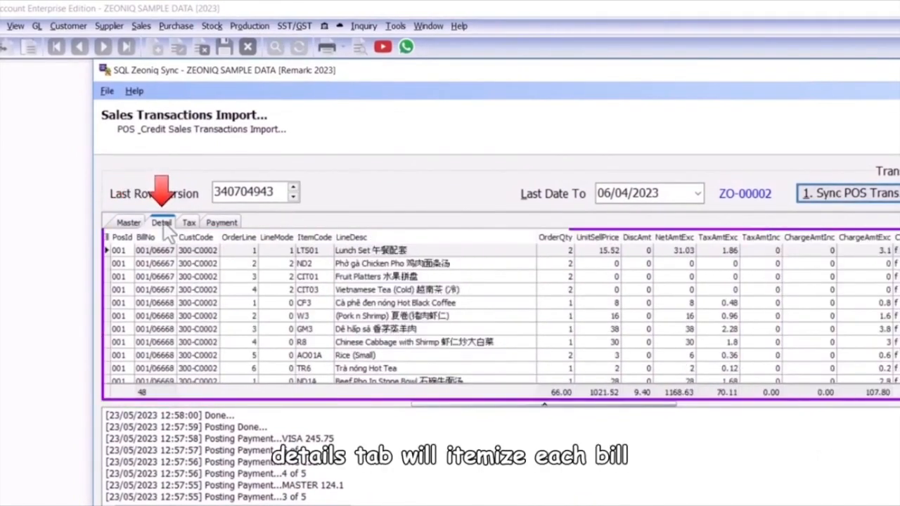
{"action": "left_click", "coordinate": [189, 223]}
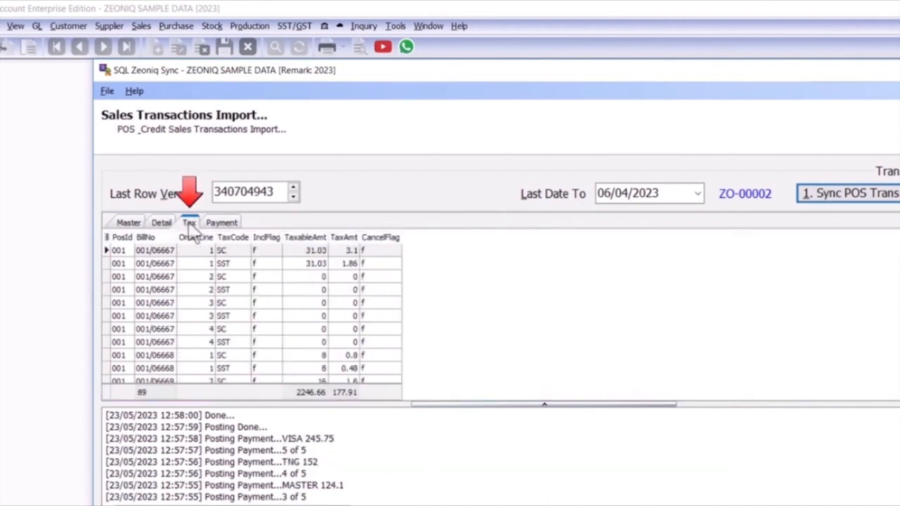
{"action": "left_click", "coordinate": [213, 223]}
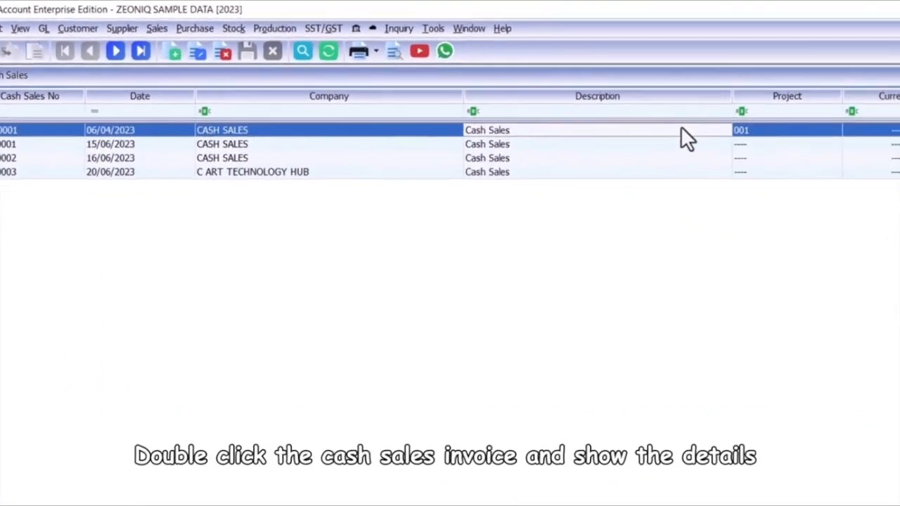
Open the cash sales invoice dated 06/04/2023 for project 001 to inspect its details
{"action": "double_click", "coordinate": [893, 173]}
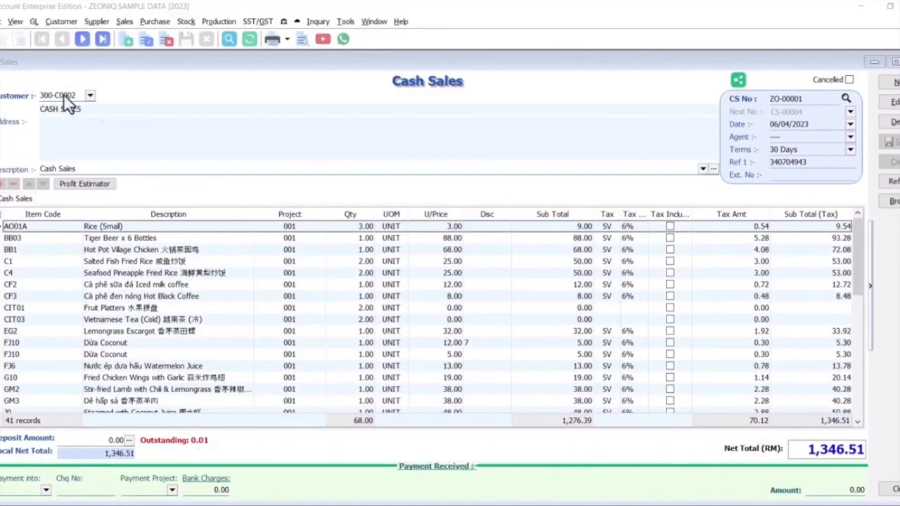
{"action": "left_click", "coordinate": [2, 98]}
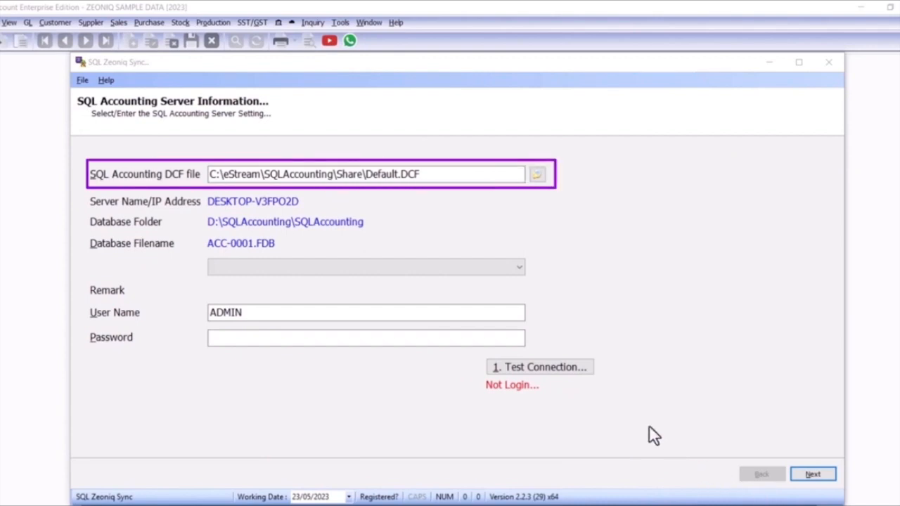
Select the ZEONIQ SAMPLE DATA accounting database, enter the database password for the ADMIN user, and test the connection
{"action": "left_click", "coordinate": [519, 267]}
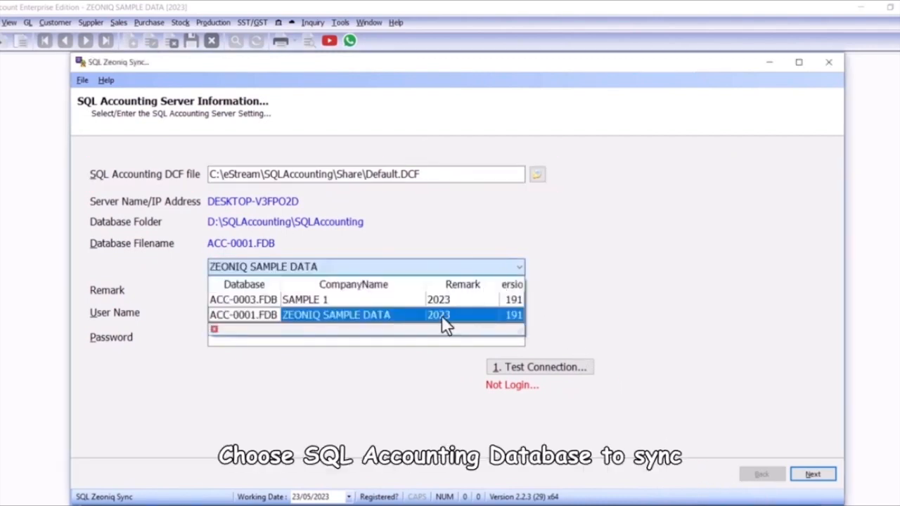
{"action": "left_click", "coordinate": [441, 315]}
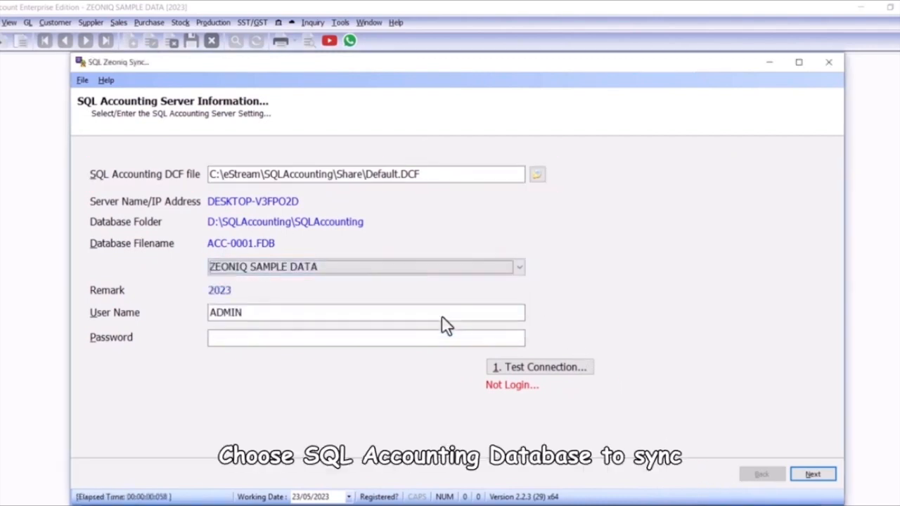
{"action": "left_click", "coordinate": [415, 342]}
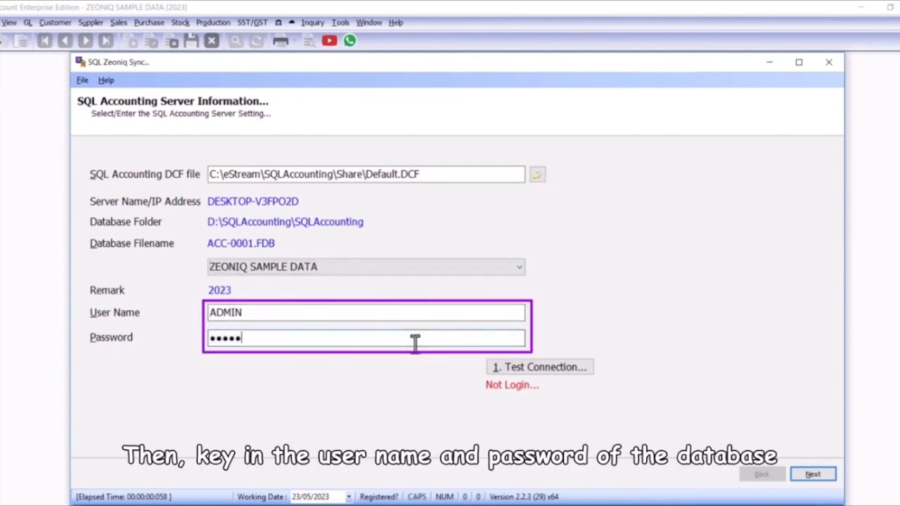
{"action": "left_click", "coordinate": [529, 373]}
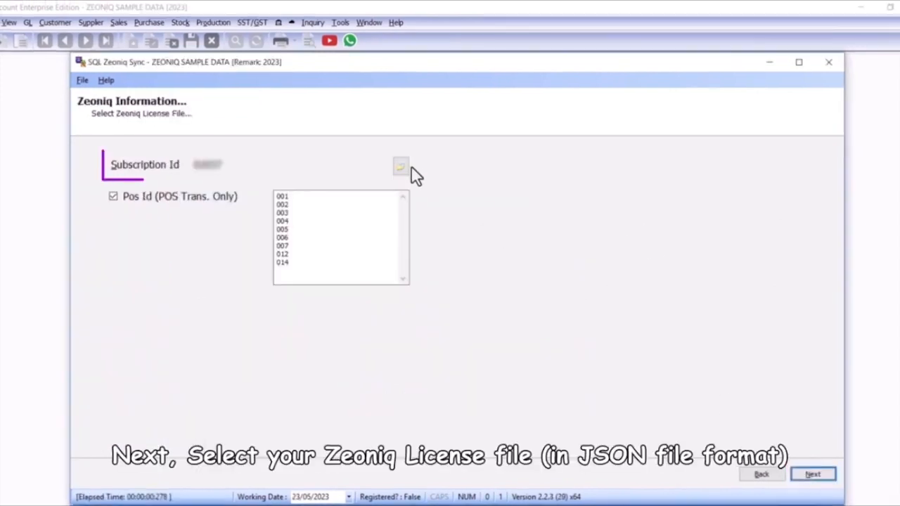
Select the Zeoniq license file and continue to the maintenance data import
{"action": "left_click", "coordinate": [401, 167]}
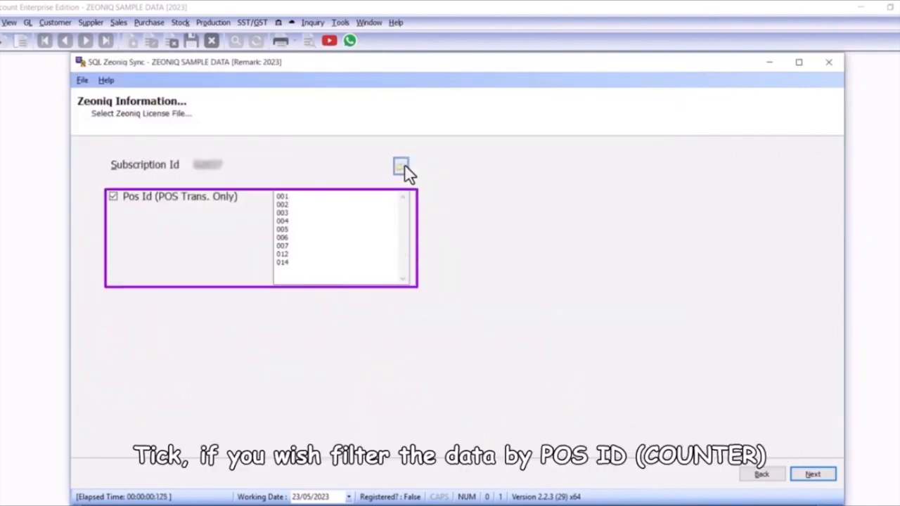
{"action": "left_click", "coordinate": [799, 477]}
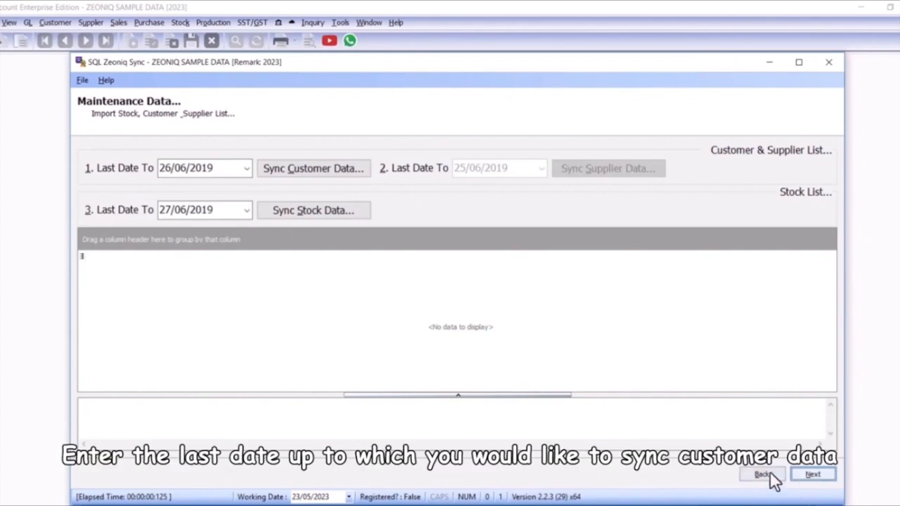
Sync the customer and stock data, and enable Post Credit Sales in the default posting settings
{"action": "left_click", "coordinate": [359, 178]}
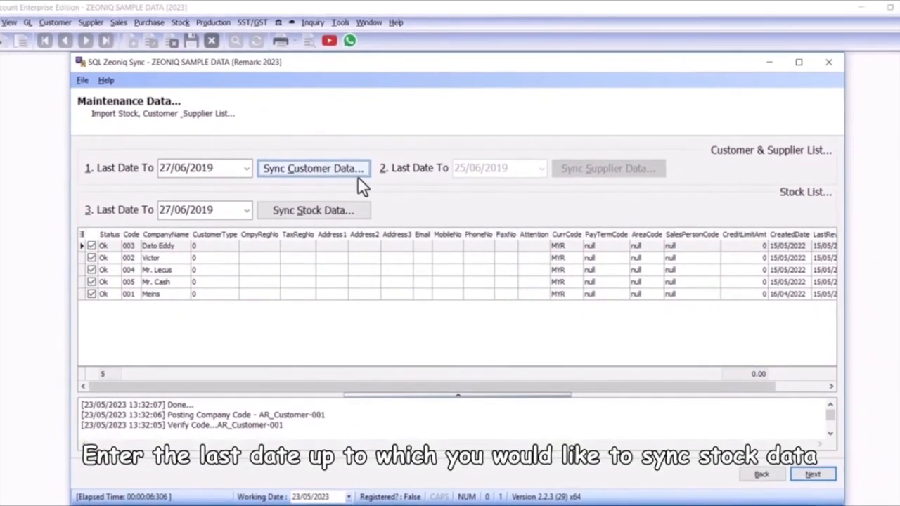
{"action": "left_click", "coordinate": [351, 213]}
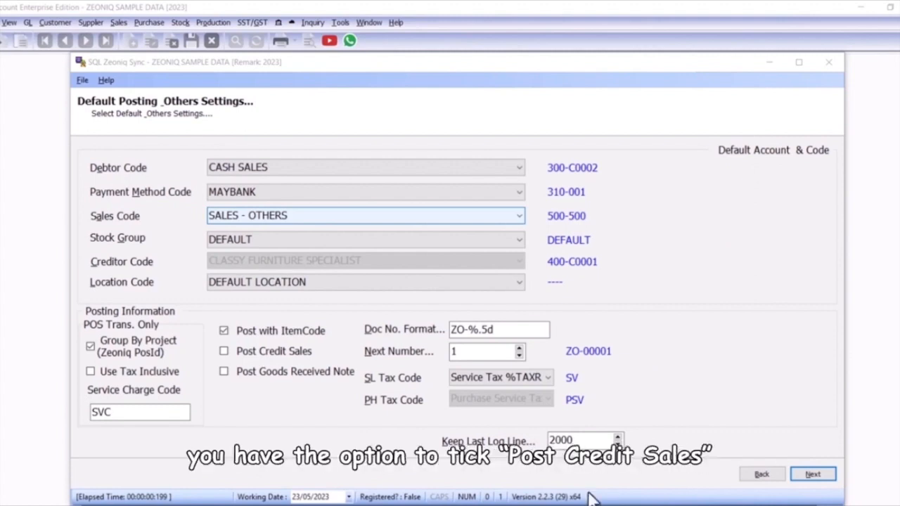
{"action": "left_click", "coordinate": [226, 351]}
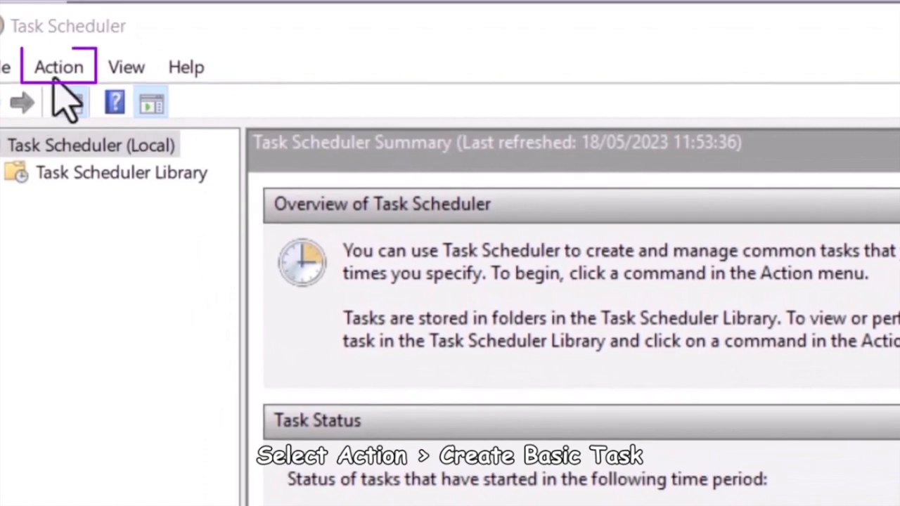
In Task Scheduler, create a basic task named SQL Zeoniq Sync
{"action": "left_click", "coordinate": [12, 8]}
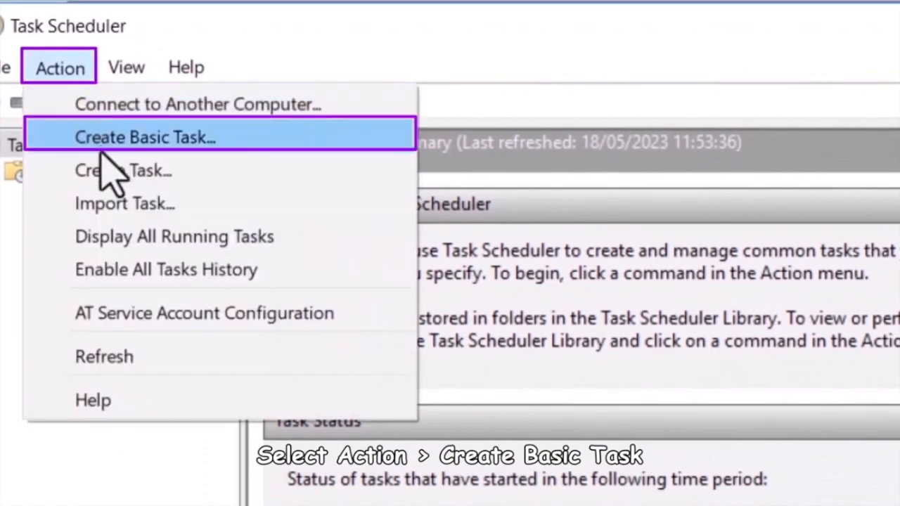
{"action": "left_click", "coordinate": [102, 140]}
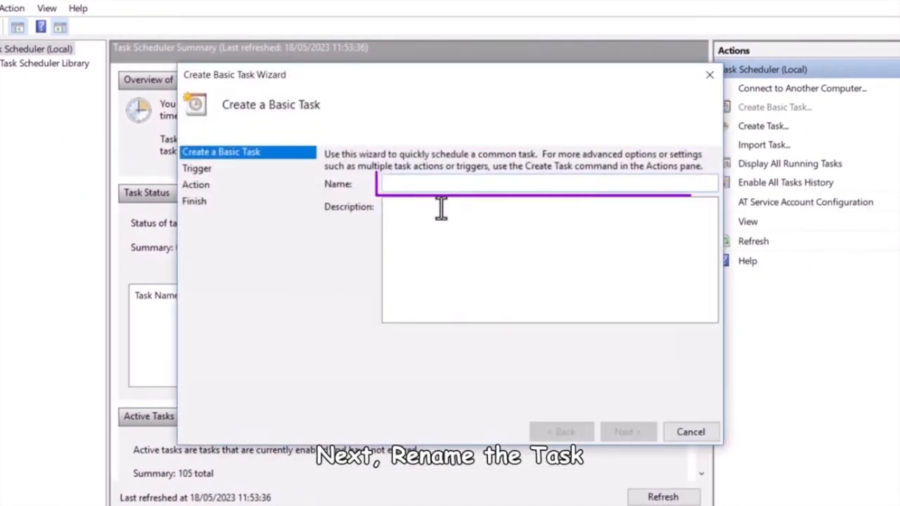
{"action": "type", "text": "SQL Zeoniq"}
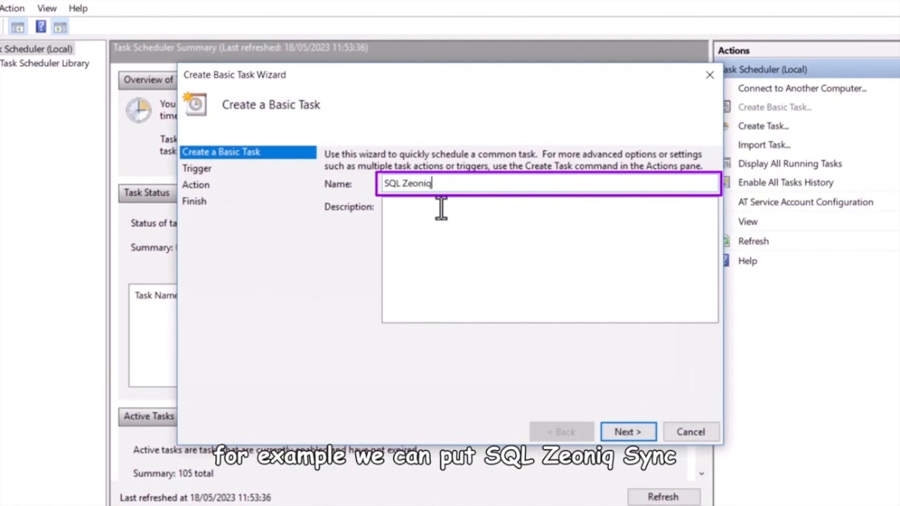
{"action": "left_click", "coordinate": [625, 431]}
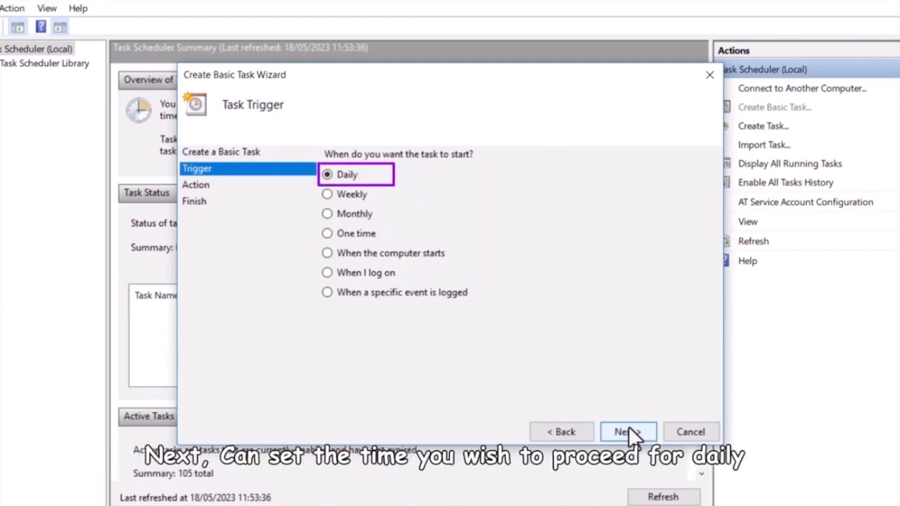
Schedule the new task to run daily, starting 18/05/2023 at 05:00:00
{"action": "left_click", "coordinate": [629, 427]}
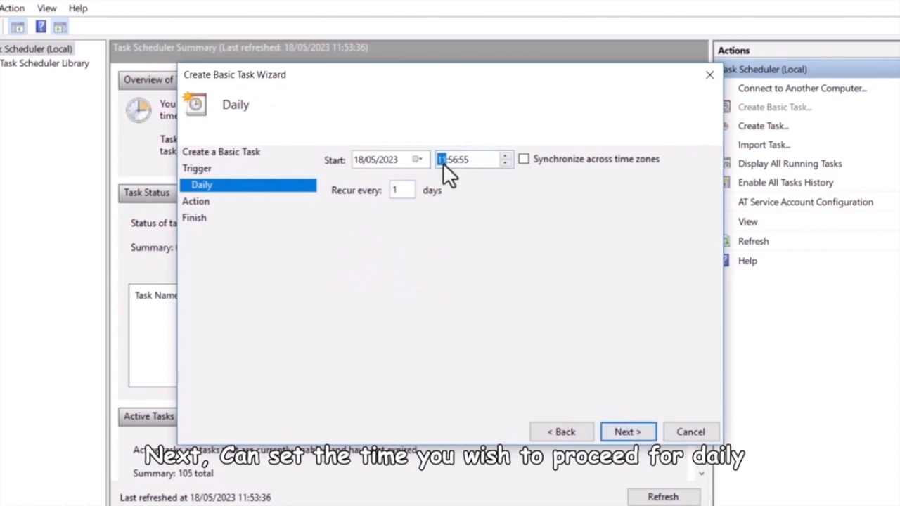
{"action": "type", "text": "09"}
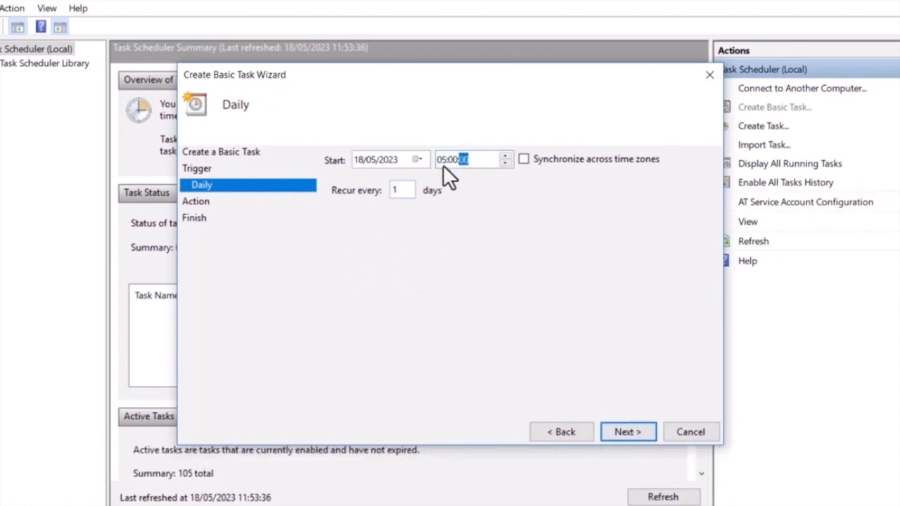
{"action": "left_click", "coordinate": [632, 425]}
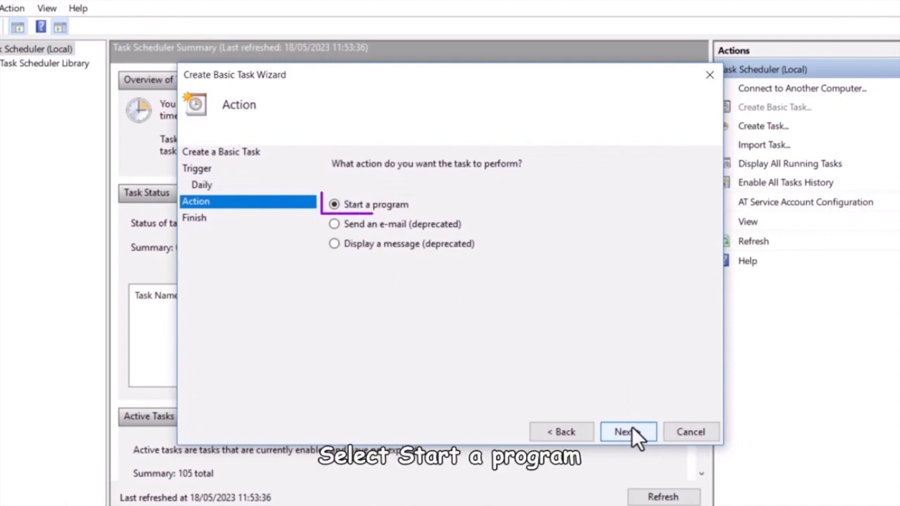
Set the task to start C:\eStream\Utilities\SQLZeoniqSync\Win64\SQLZeoniqSync.exe with the argument -Auto, using C:\eStream\Utilities\SQLZeoniqSync\Win64 as the start-in folder
{"action": "left_click", "coordinate": [631, 427]}
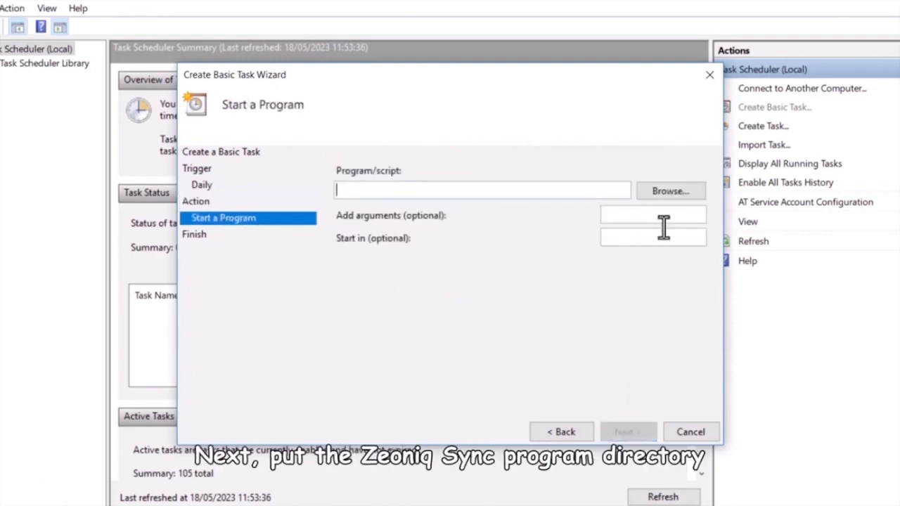
{"action": "left_click", "coordinate": [636, 193]}
{"action": "double_click", "coordinate": [441, 198]}
{"action": "left_click", "coordinate": [630, 217]}
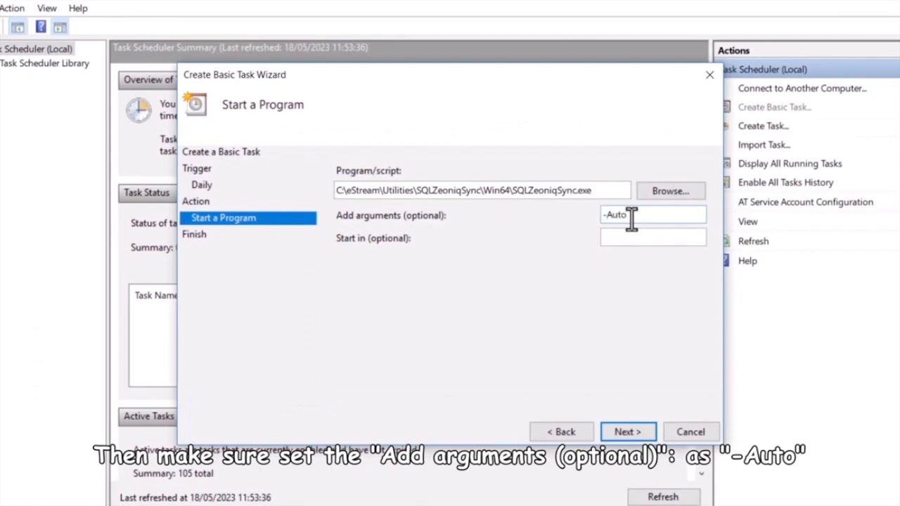
{"action": "key", "text": "Tab"}
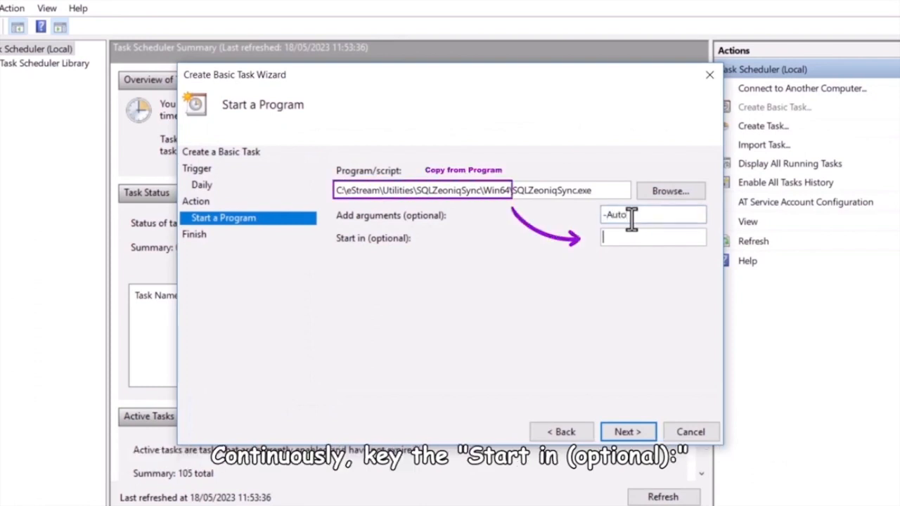
{"action": "type", "text": "C:\\eStream\\Utilities\\SQLZeoniqSync\\Win64"}
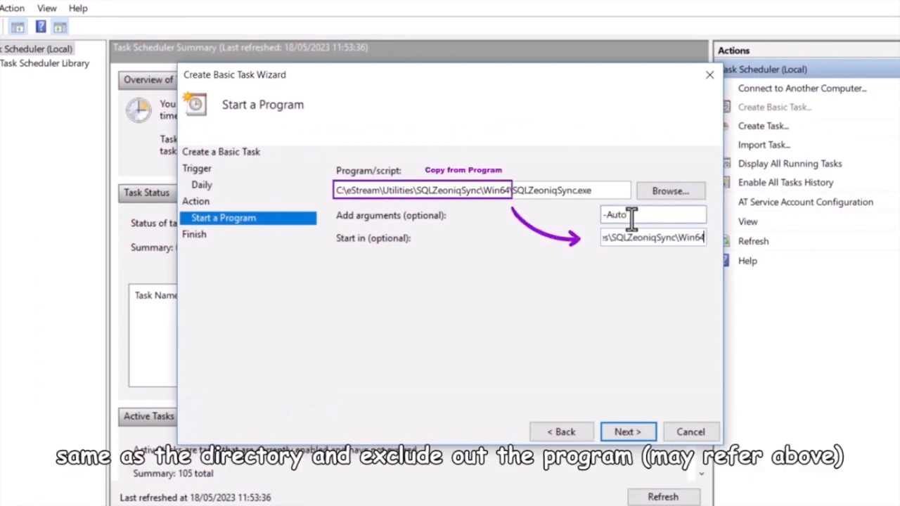
{"action": "left_click", "coordinate": [644, 432]}
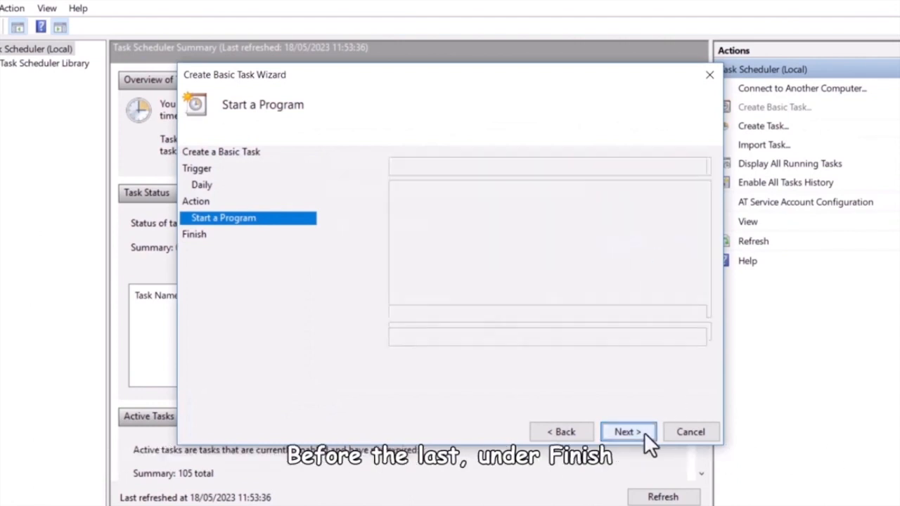
Finish creating the task with its Properties dialog opened, and set it to run whether the user is logged on or not
{"action": "left_click", "coordinate": [336, 383]}
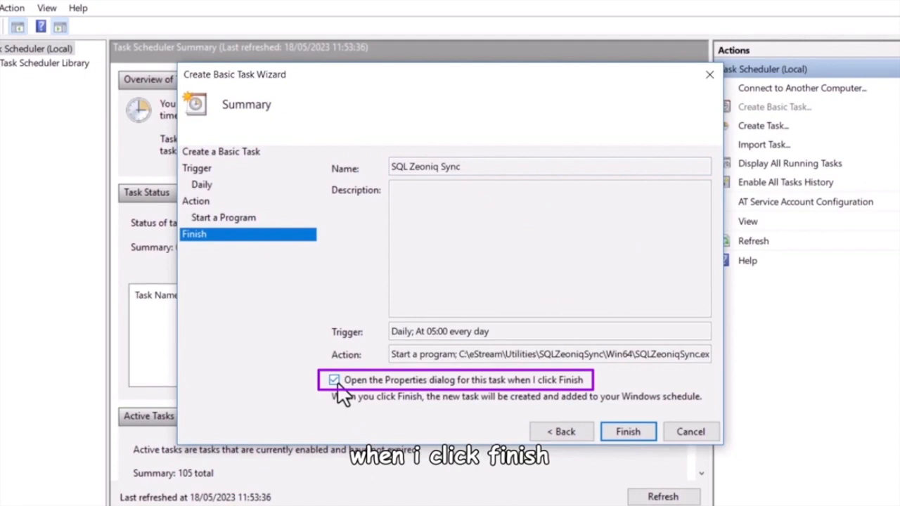
{"action": "left_click", "coordinate": [622, 430]}
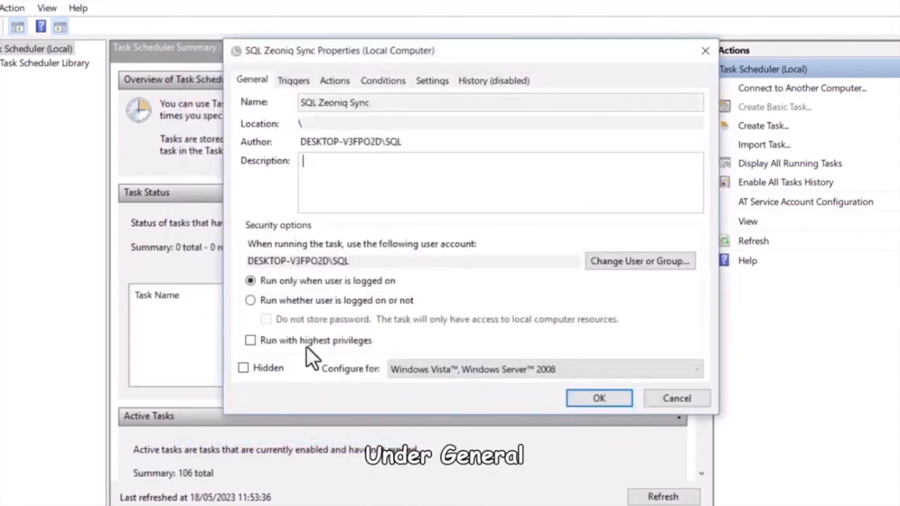
{"action": "left_click", "coordinate": [255, 302]}
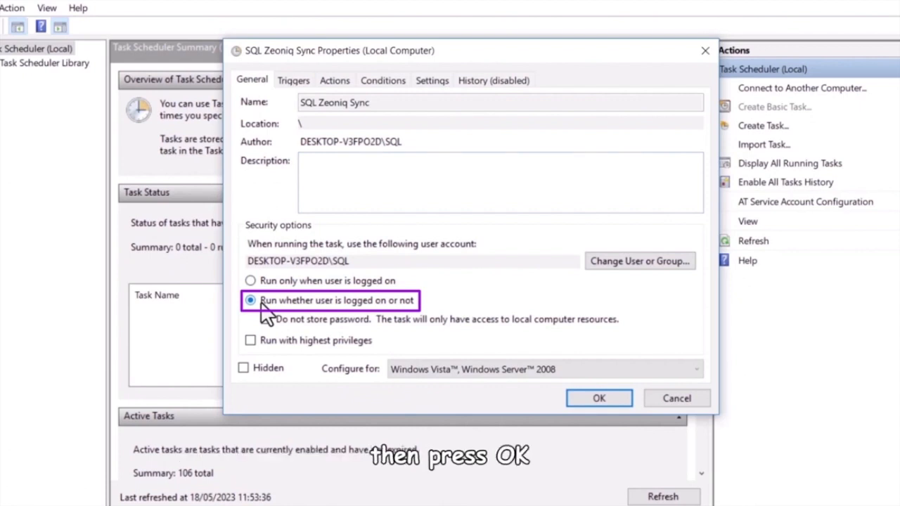
Edit the task's daily trigger to start at 06:15:00 and apply the task properties
{"action": "left_click", "coordinate": [295, 79]}
{"action": "left_click", "coordinate": [356, 152]}
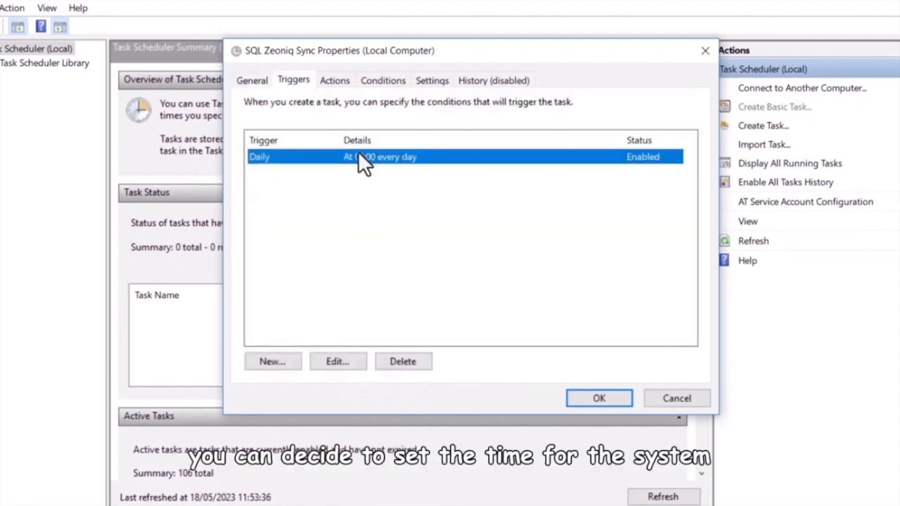
{"action": "double_click", "coordinate": [358, 151]}
{"action": "left_click", "coordinate": [454, 106]}
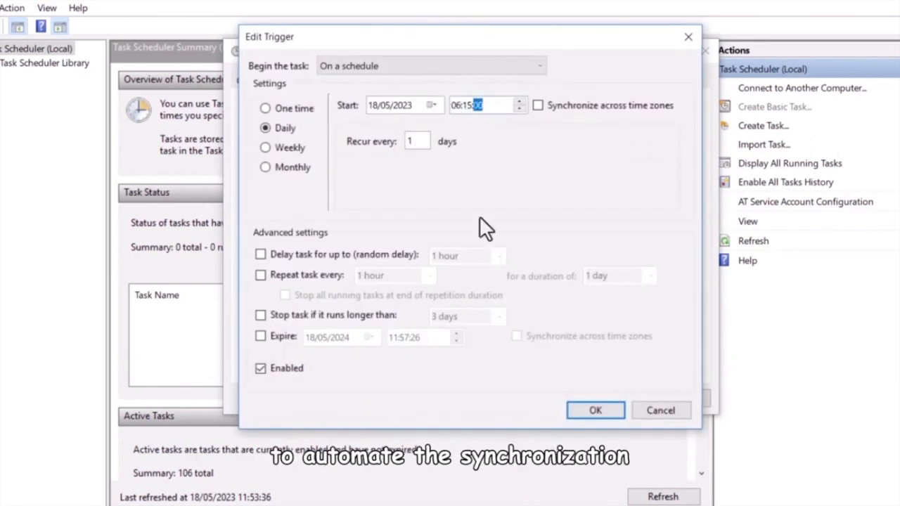
{"action": "left_click", "coordinate": [595, 410]}
{"action": "left_click", "coordinate": [571, 401]}
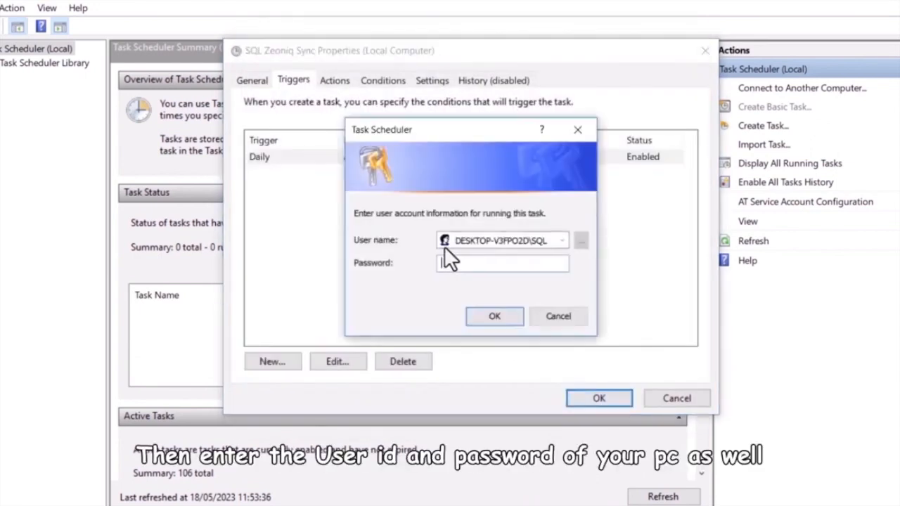